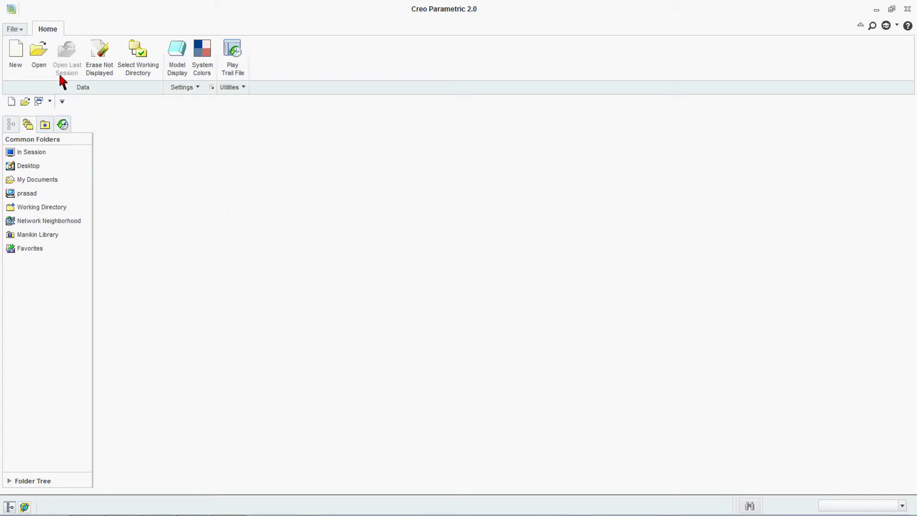
- Set the clip_assy folder as the working directory and open the clip.asm assembly from it
click(135, 69)
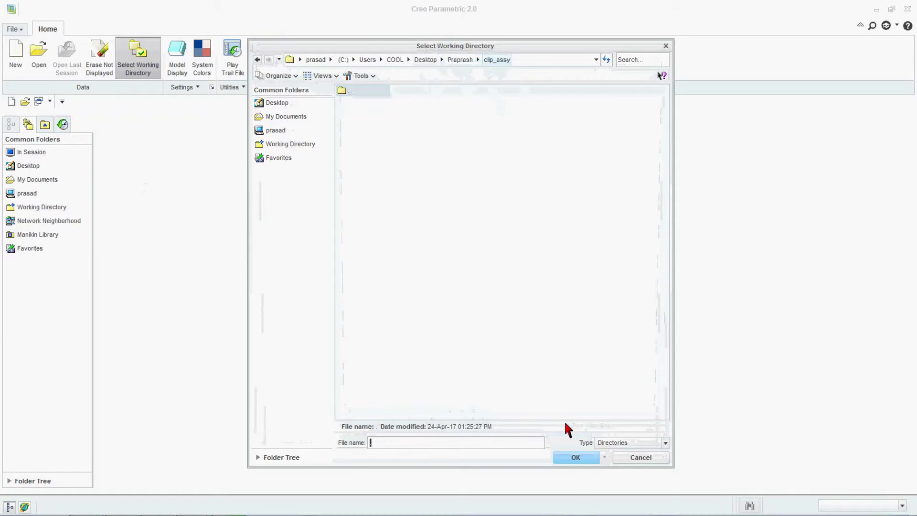
click(576, 457)
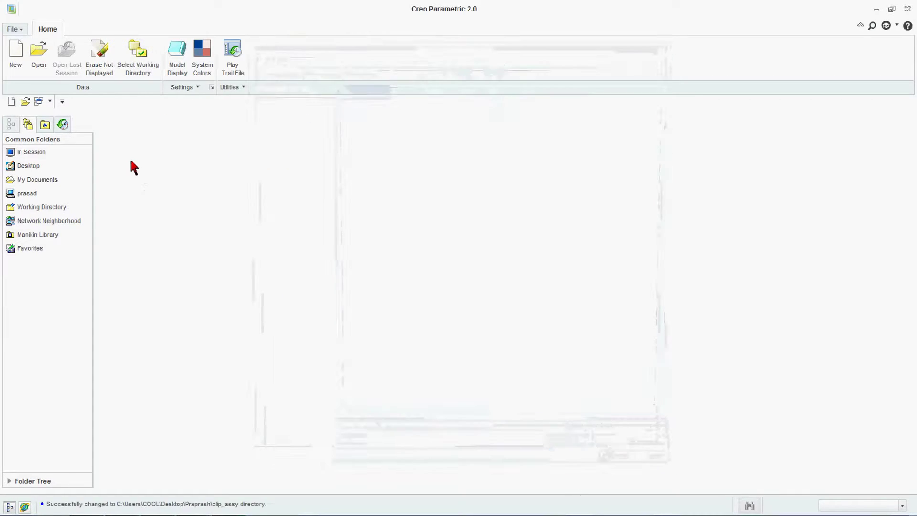
click(39, 59)
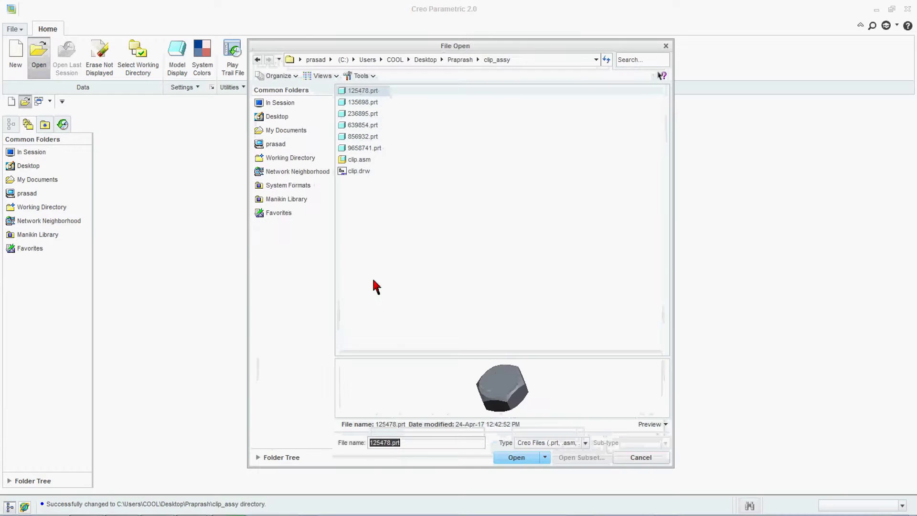
double_click(359, 159)
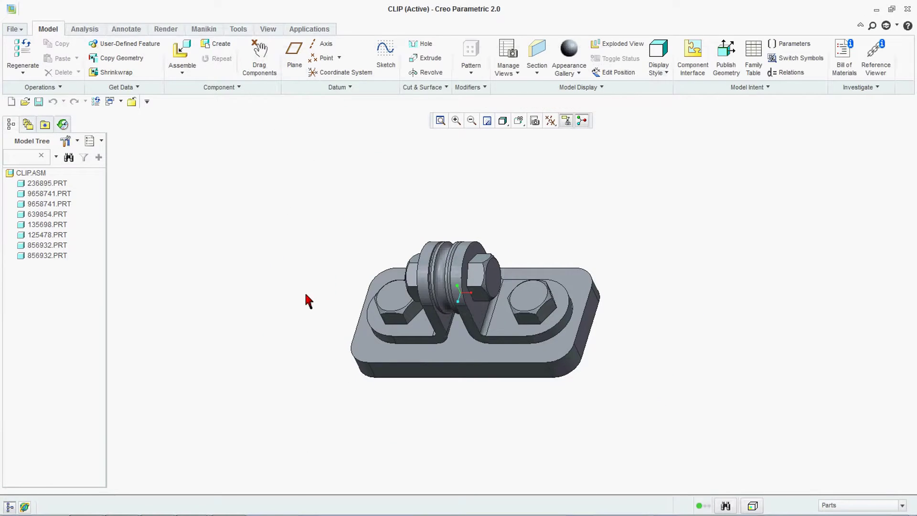
scroll(403, 339, up, 1)
scroll(298, 282, down, 2)
scroll(300, 276, up, 1)
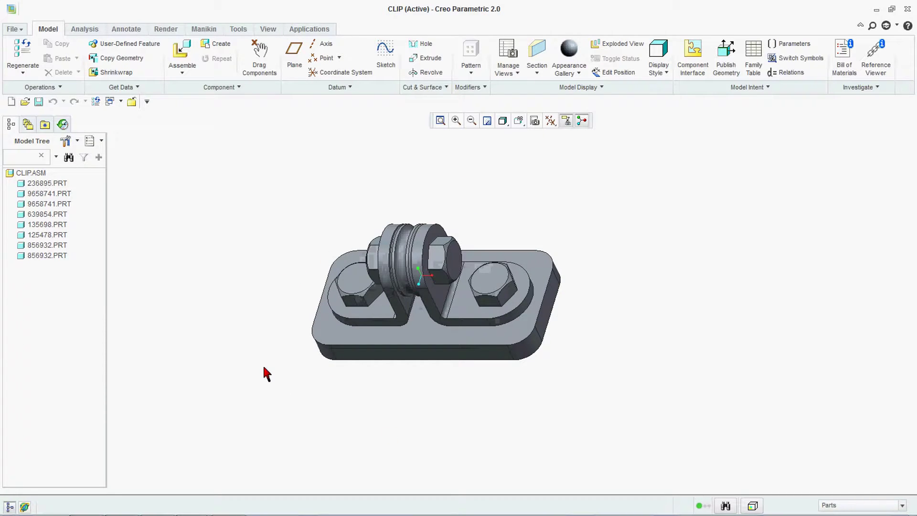
- Start a backup of the assembly and create a new folder named backup_clip_assy inside the Praprash folder
click(22, 29)
mouse_move(40, 116)
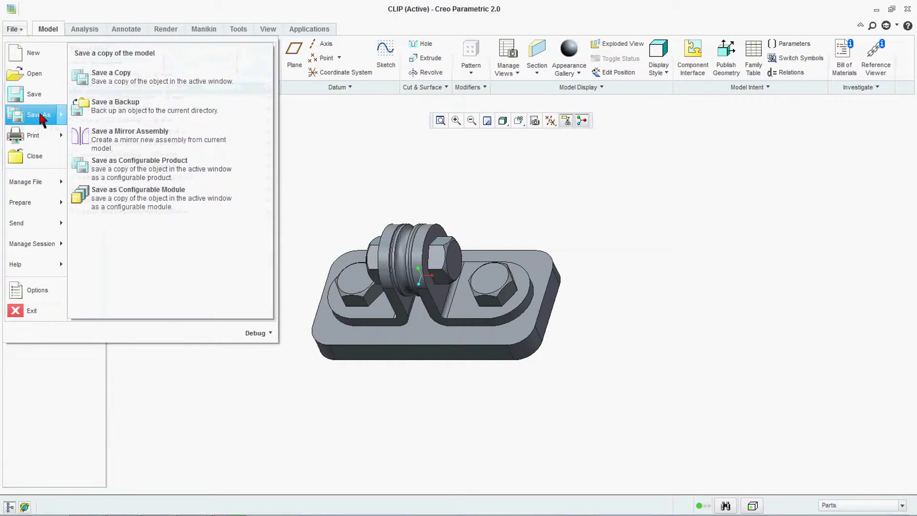
click(119, 116)
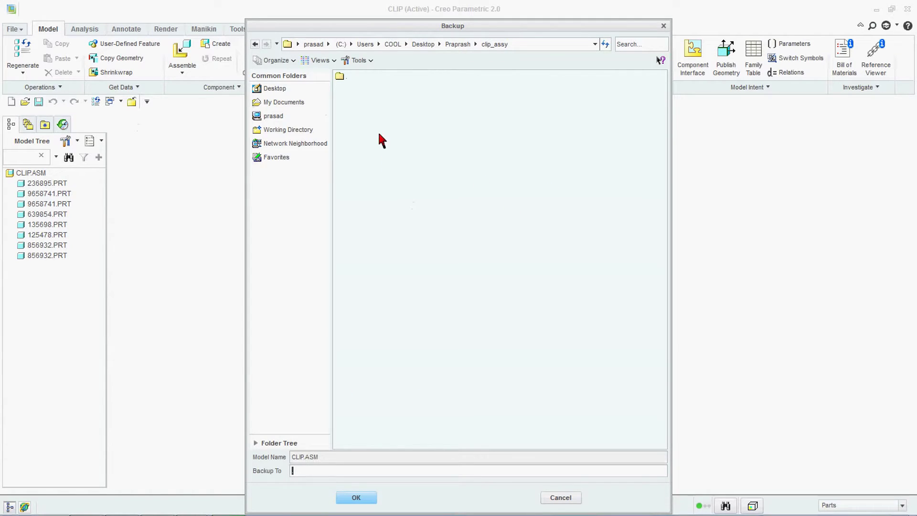
click(457, 46)
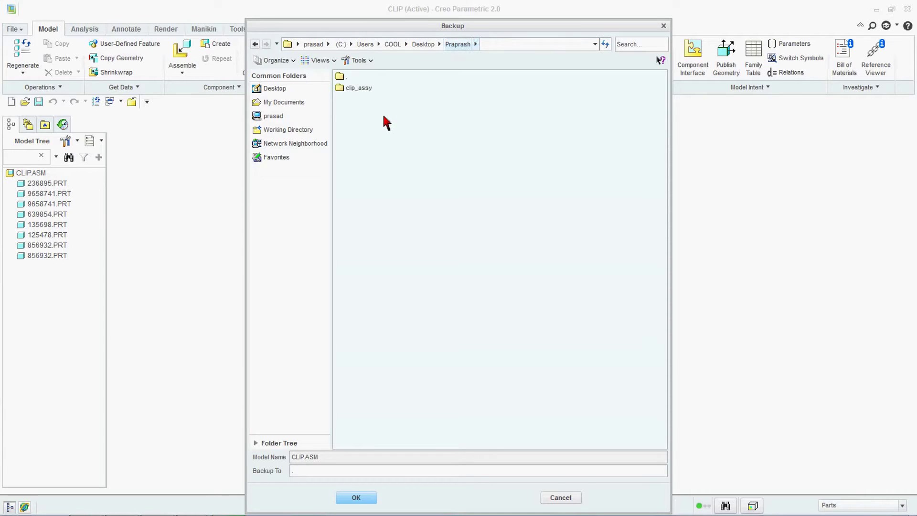
right_click(379, 137)
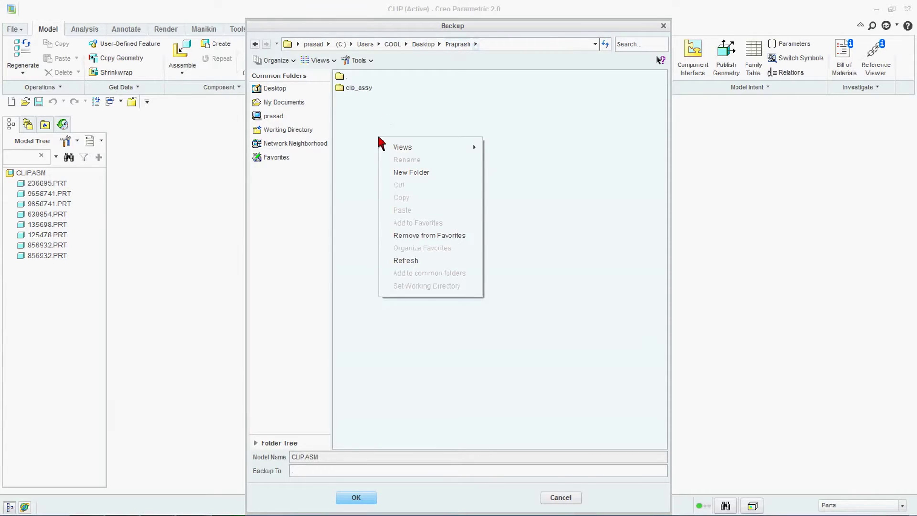
click(415, 172)
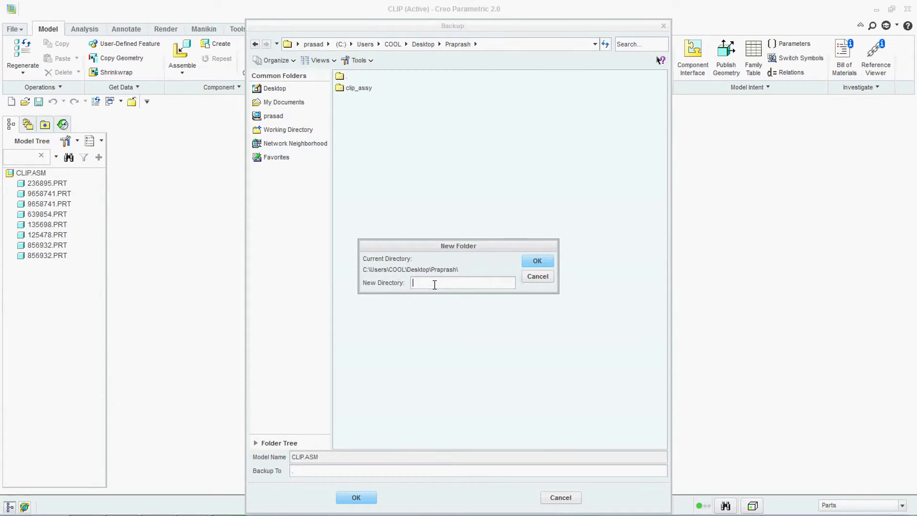
text(backup_clip_assy)
click(537, 260)
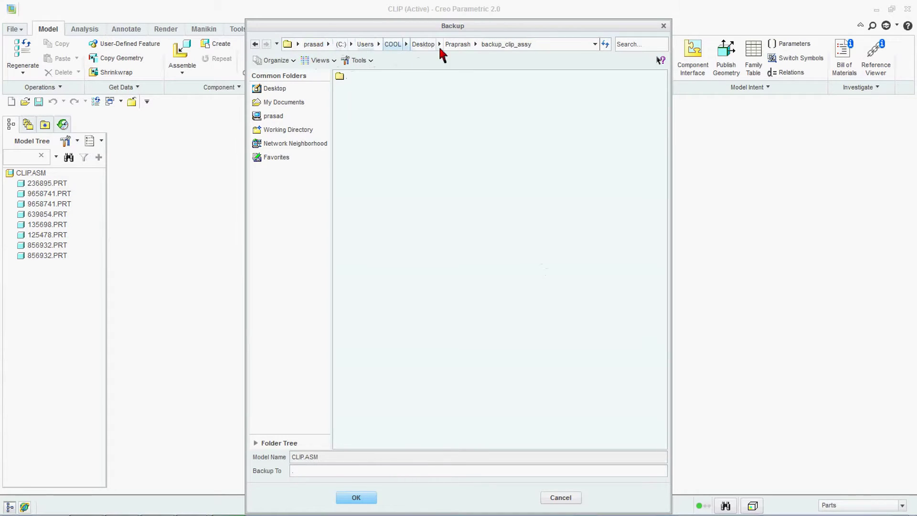
- Choose backup_clip_assy as the destination and save the backup of CLIP.ASM there
click(475, 44)
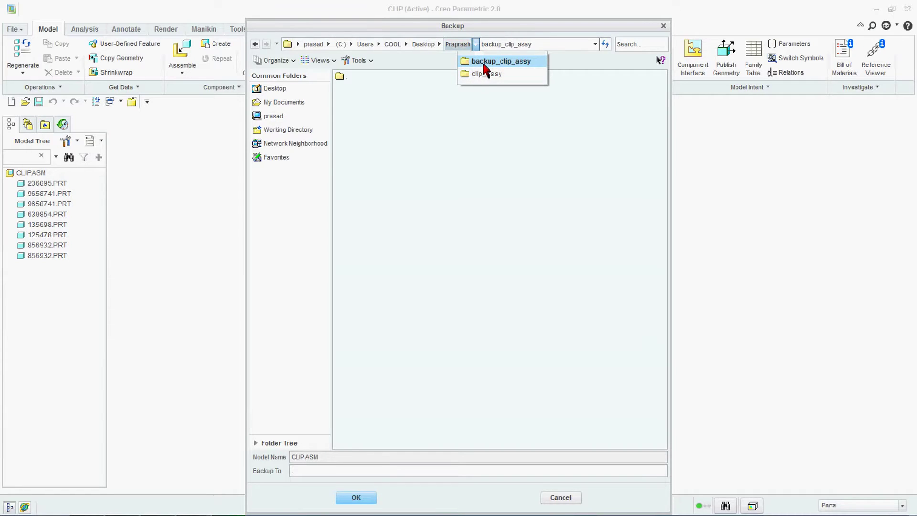
click(485, 62)
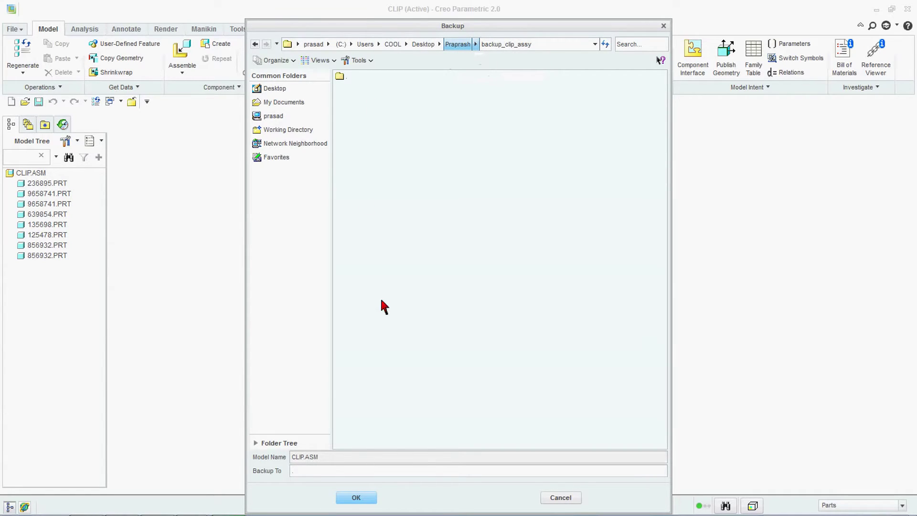
click(335, 454)
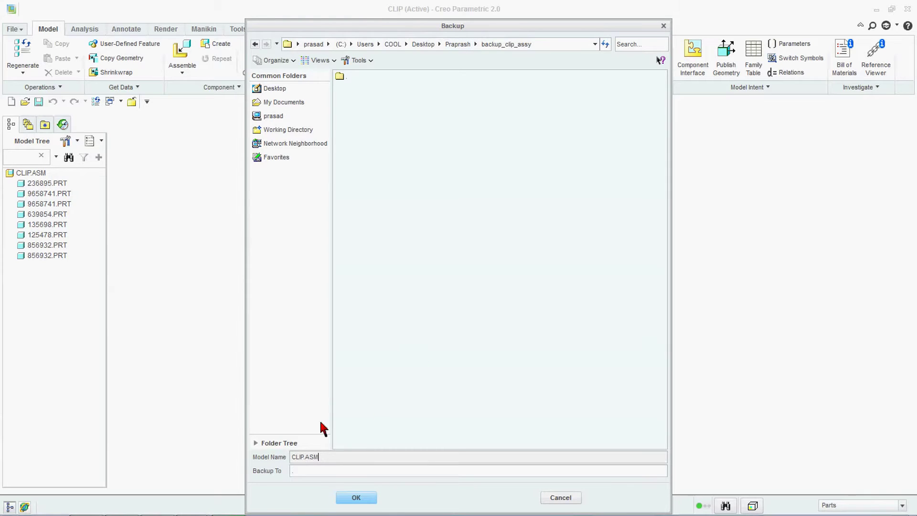
click(356, 497)
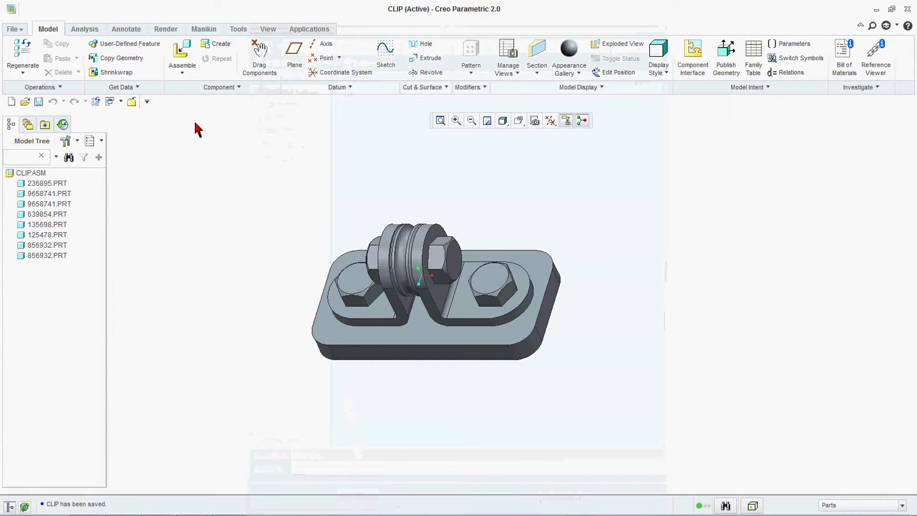
- Close the assembly and erase all objects not displayed from the session
click(132, 101)
click(100, 54)
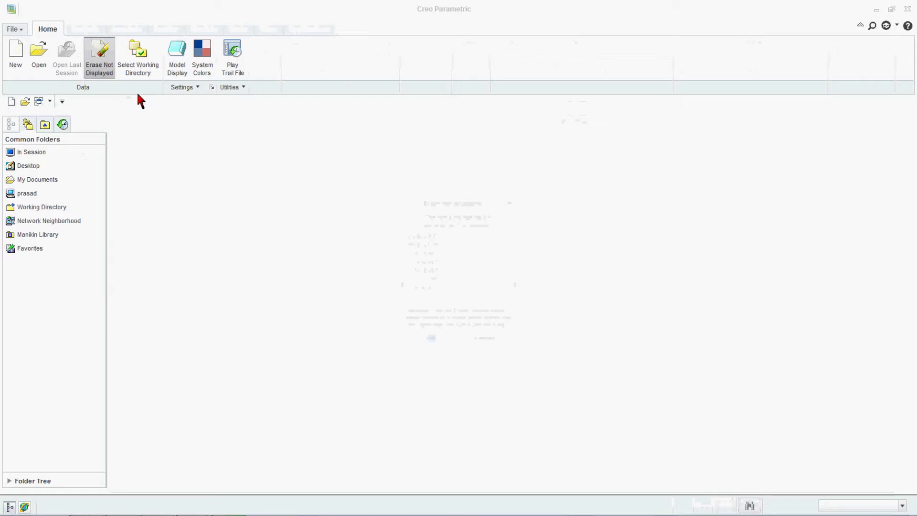
click(428, 346)
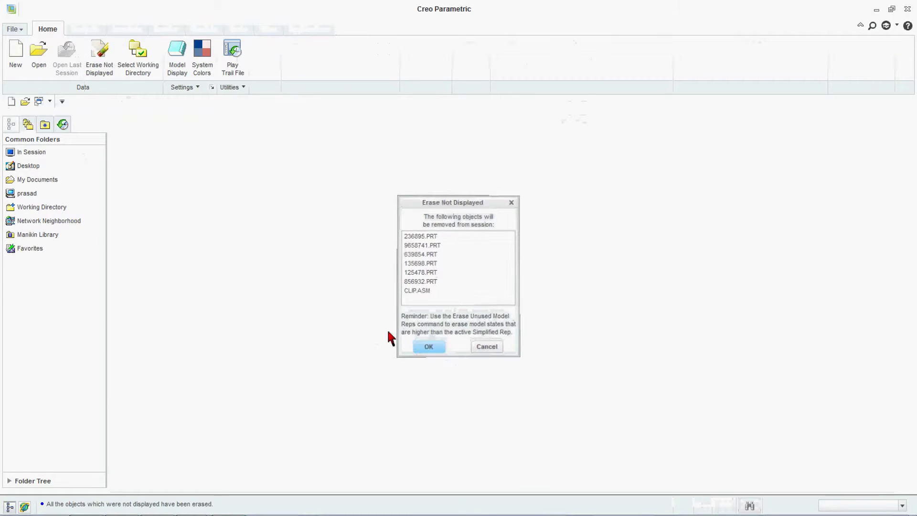
- Set backup_clip_assy as the working directory and open the backed-up clip.asm from it
click(138, 61)
click(459, 60)
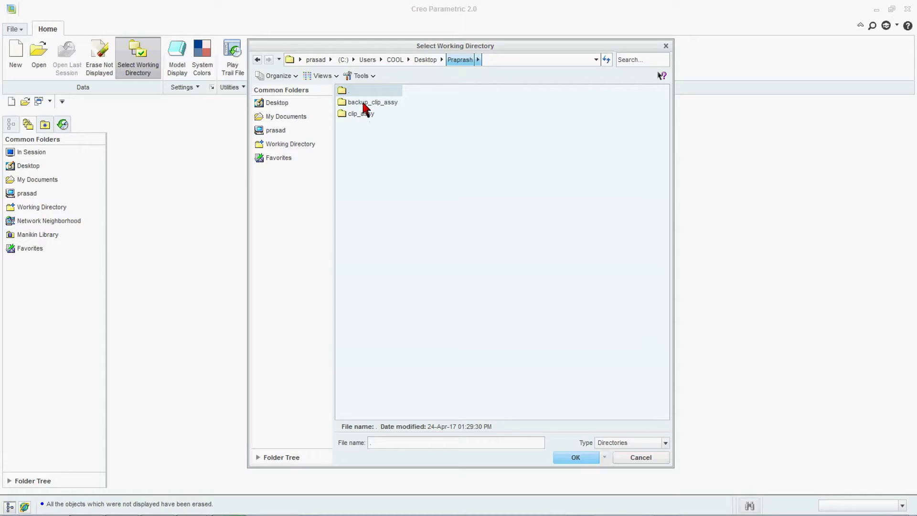
double_click(365, 103)
click(567, 456)
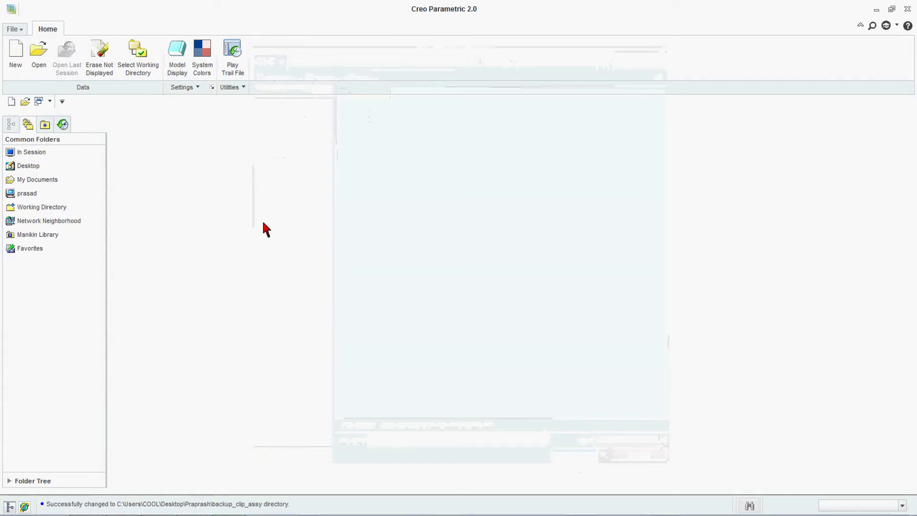
click(38, 53)
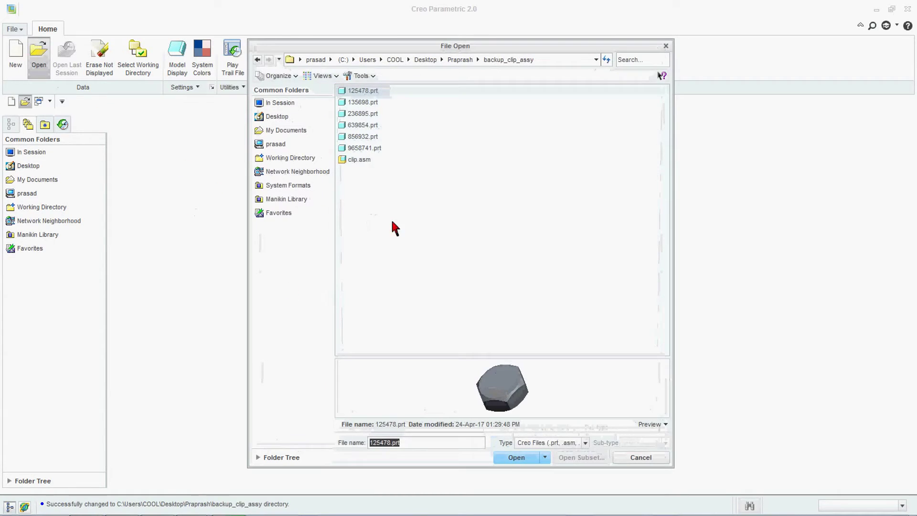
double_click(356, 159)
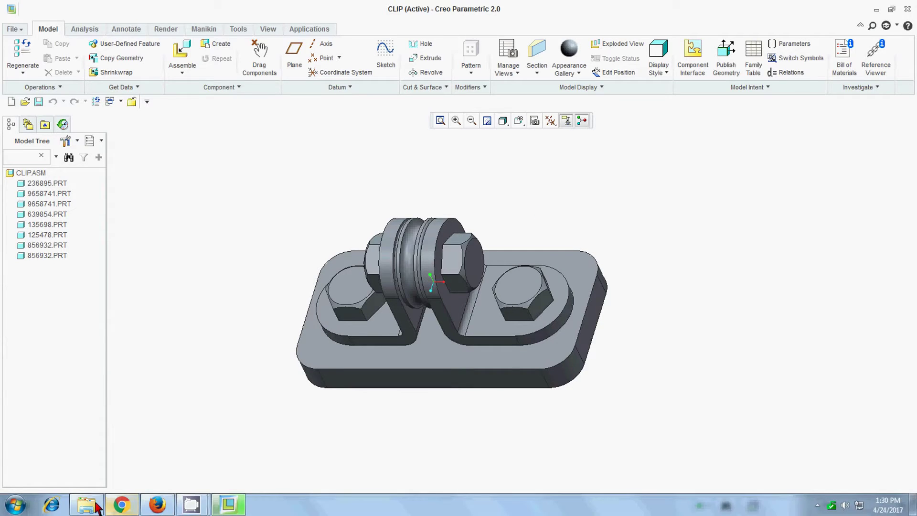
- Switch to Windows Explorer and create a folder named backup_clip_02 in the praprash folder
click(87, 504)
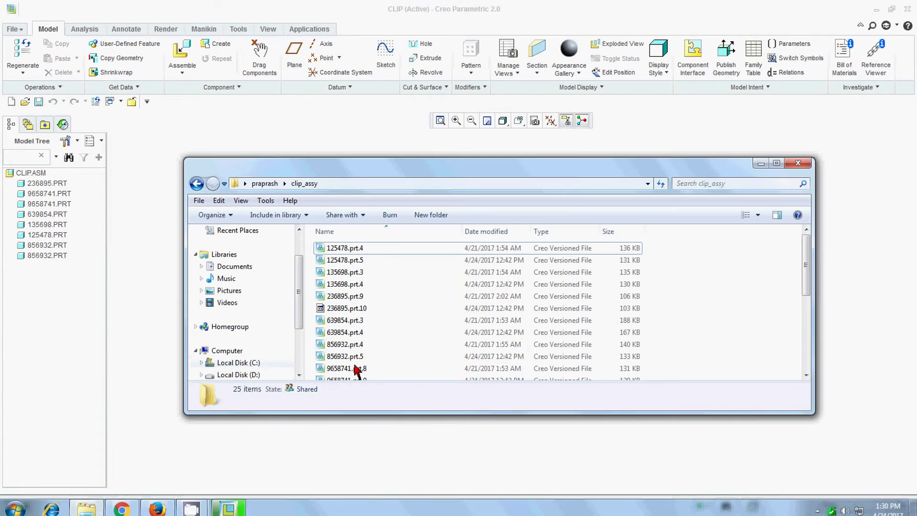
click(776, 163)
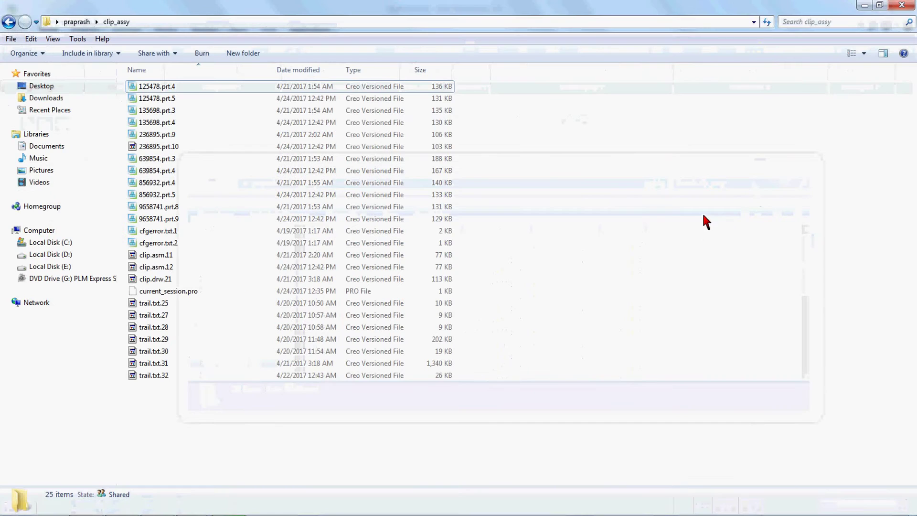
click(10, 21)
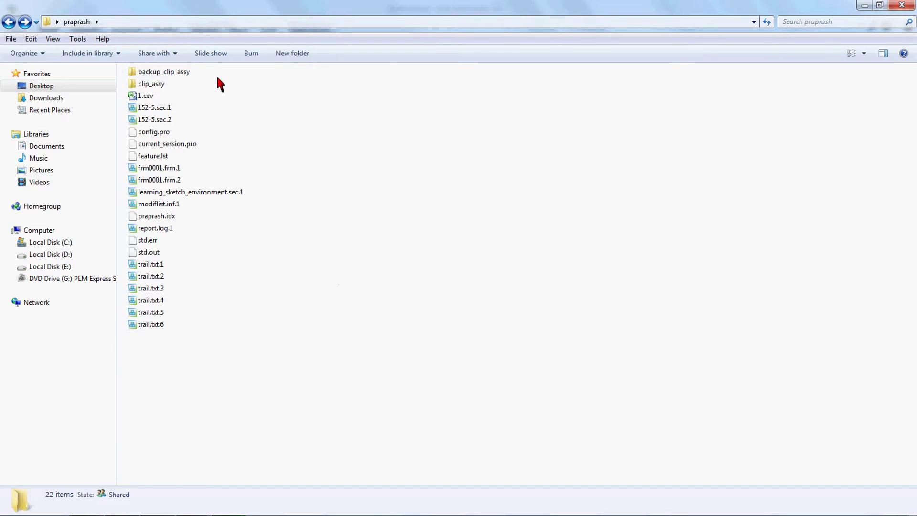
right_click(367, 199)
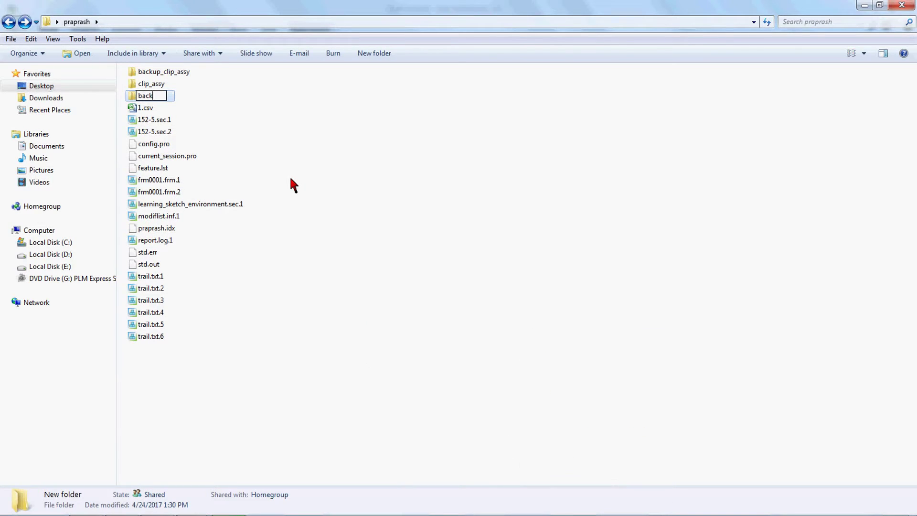
text(up_clip_02)
key(Return)
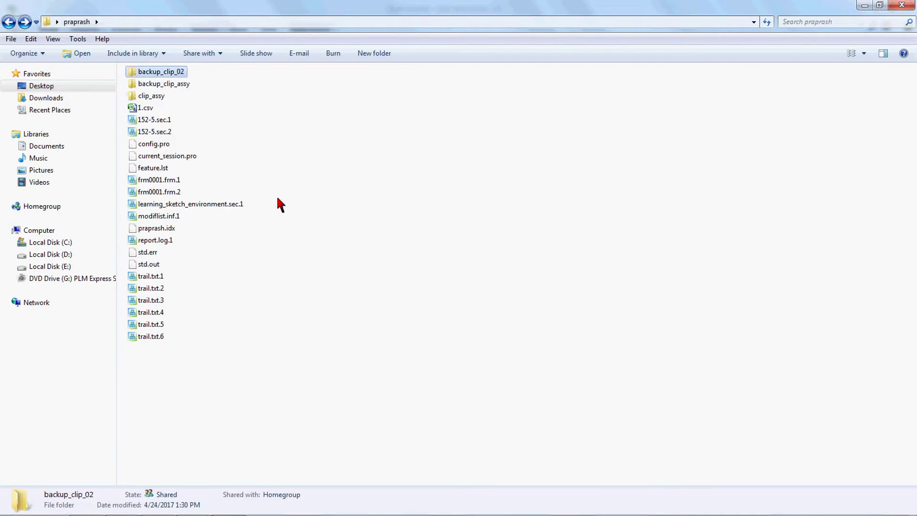
click(309, 155)
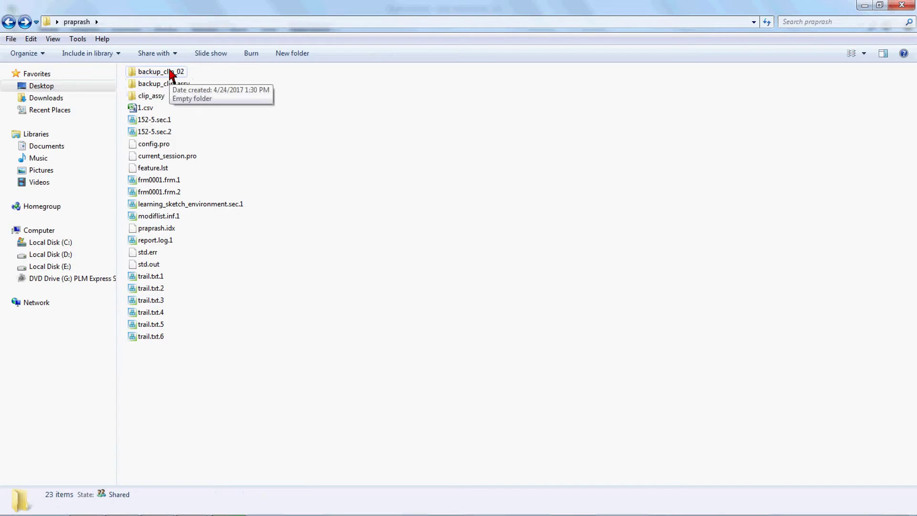
- Compare the files in the clip_assy folder with those in the backup_clip_assy folder
double_click(155, 97)
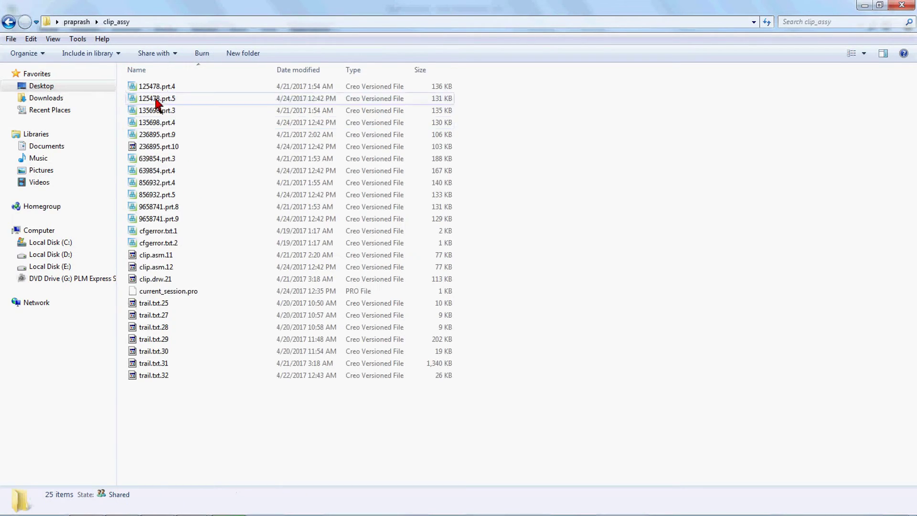
click(9, 22)
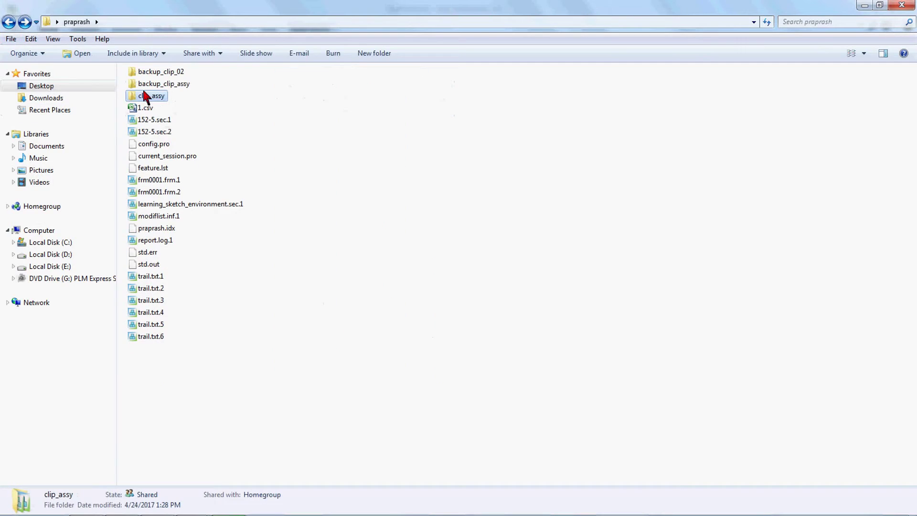
double_click(159, 85)
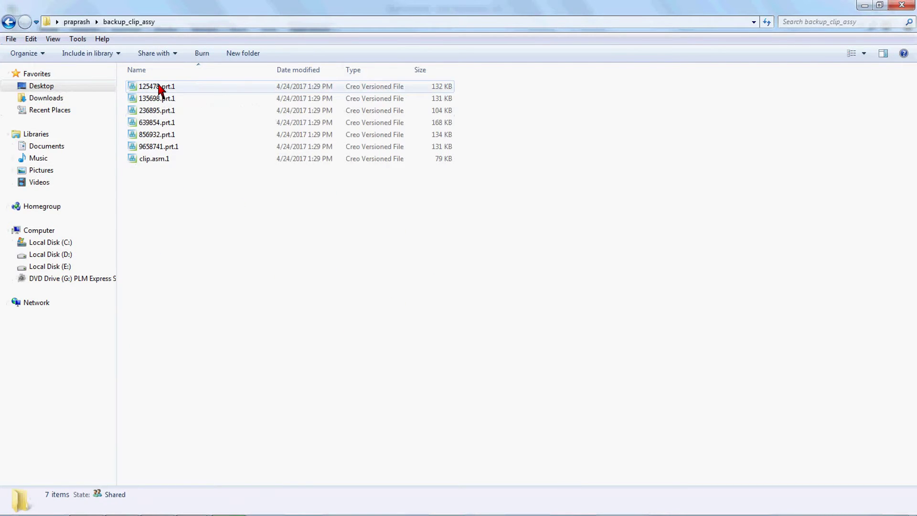
click(10, 22)
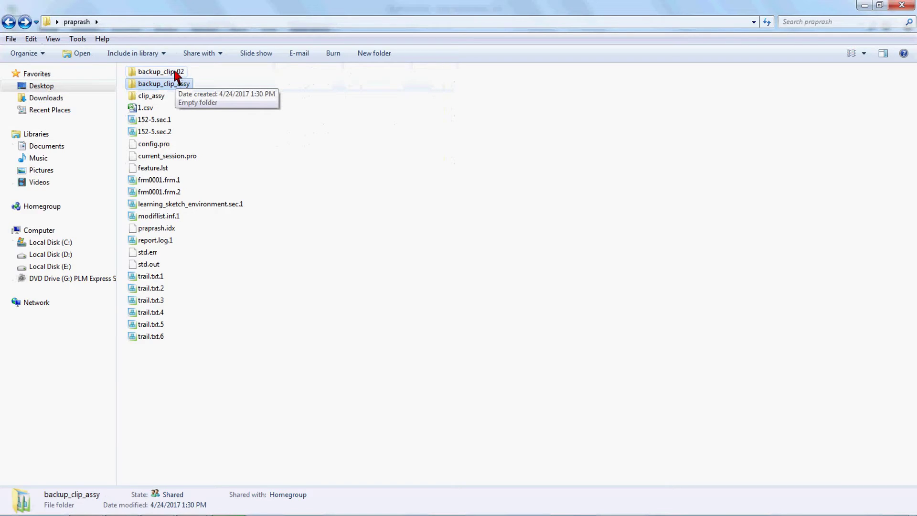
- Open the backup_clip_02 folder and copy its full path to the clipboard
double_click(176, 72)
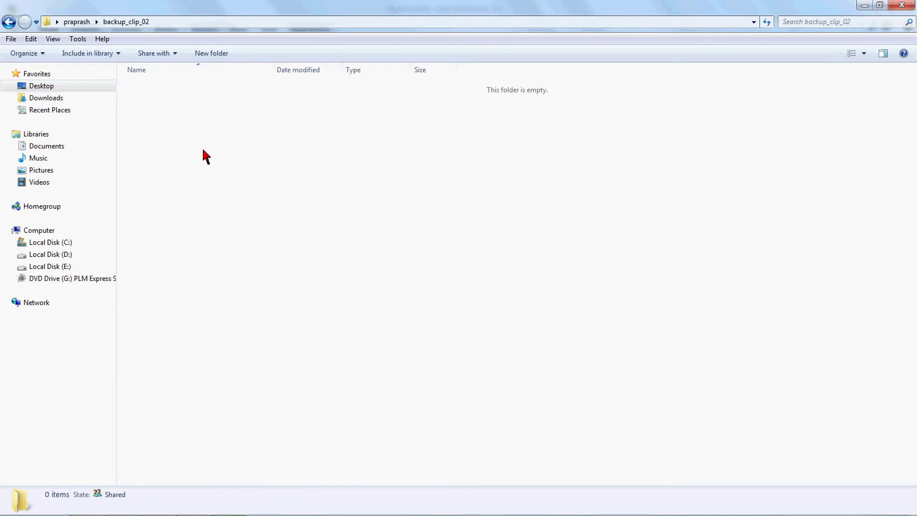
click(181, 23)
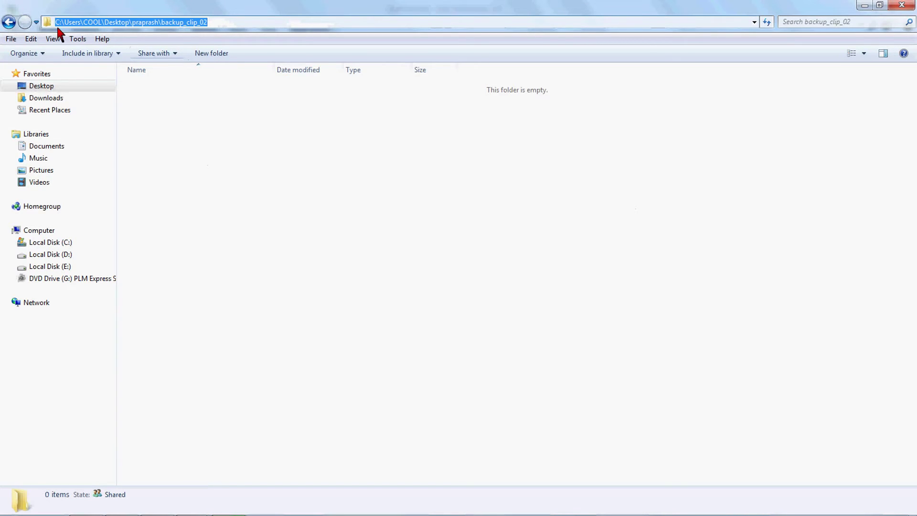
right_click(222, 21)
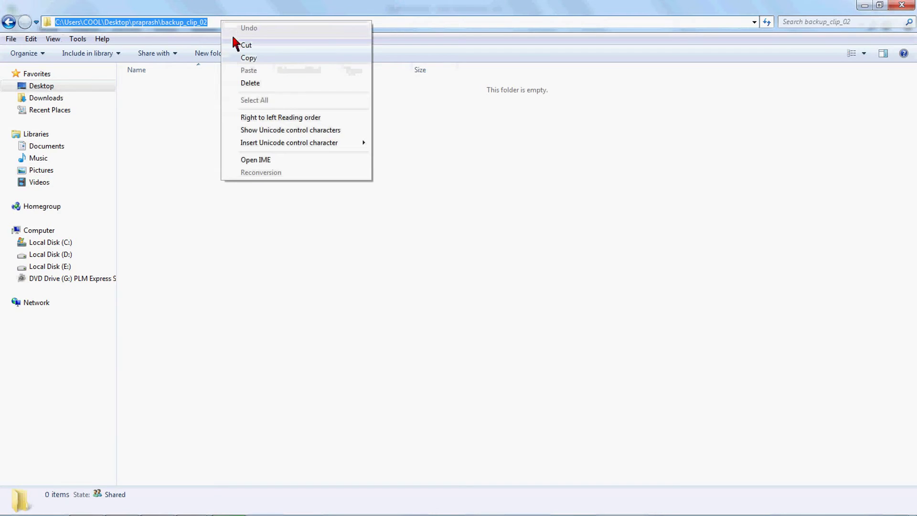
click(246, 58)
click(205, 112)
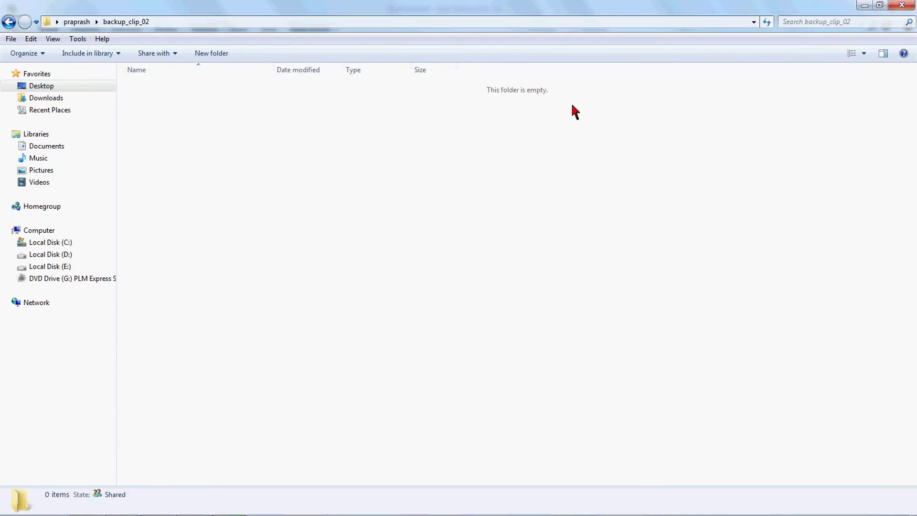
- Switch to Creo Parametric and save a backup of CLIP.ASM to the copied path C:\Users\COOL\Desktop\praprash\backup_clip_02
click(864, 6)
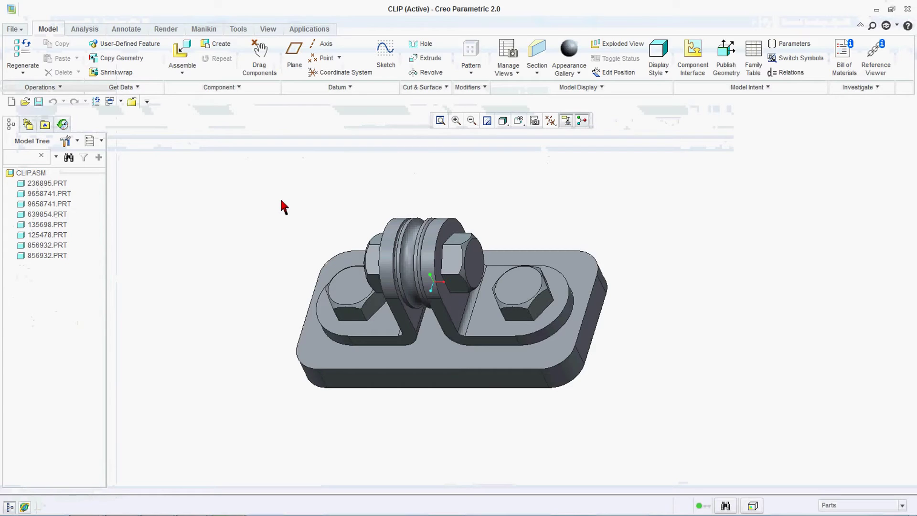
click(21, 30)
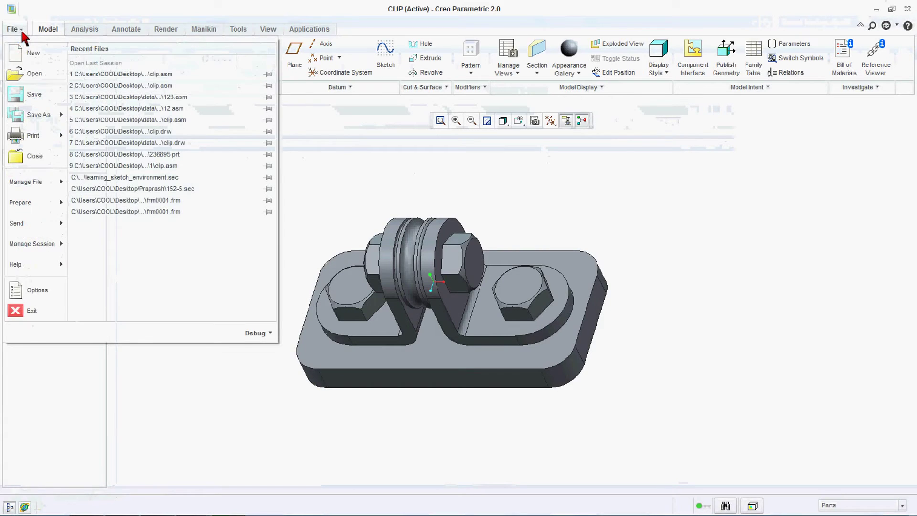
mouse_move(56, 116)
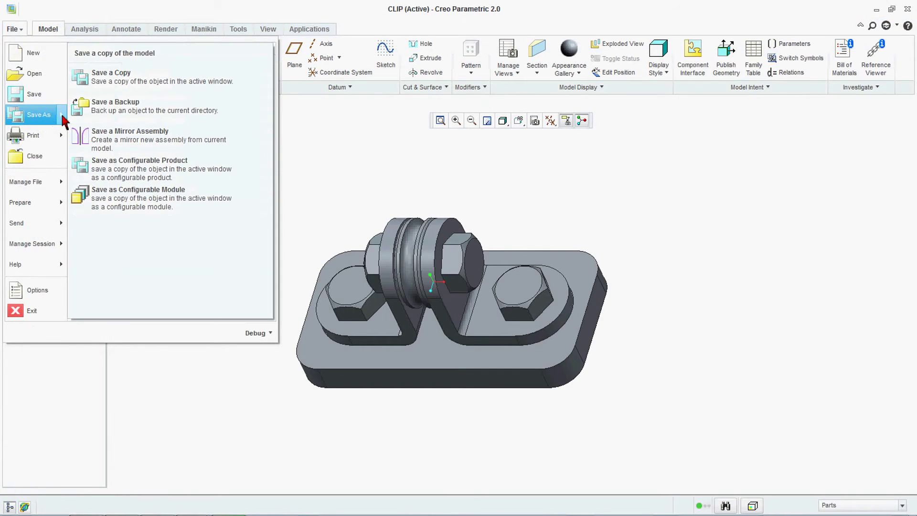
click(151, 107)
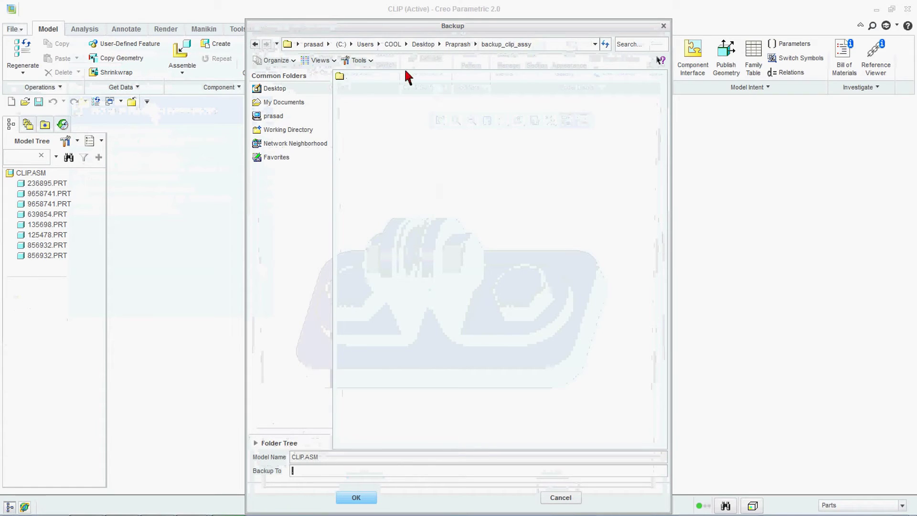
mouse_move(387, 21)
mouse_down()
mouse_move(398, 194)
mouse_move(395, 77)
mouse_move(382, 35)
mouse_up()
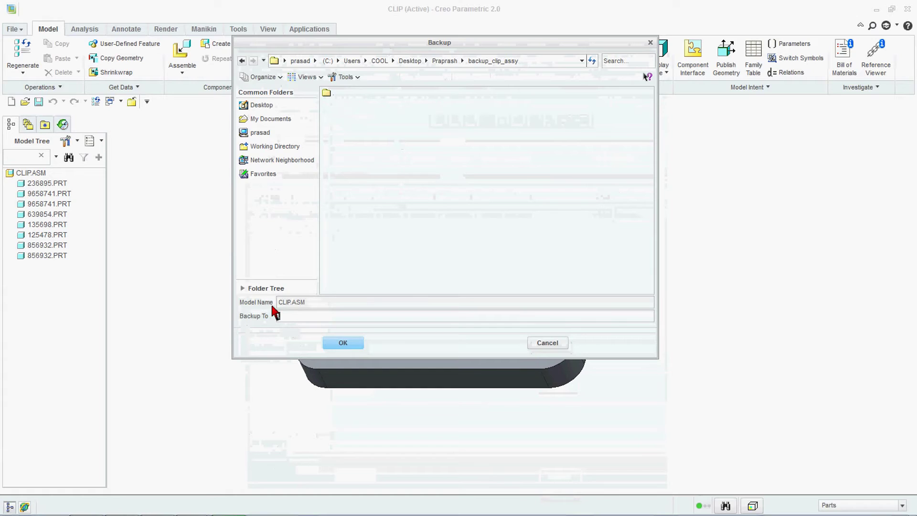
click(320, 303)
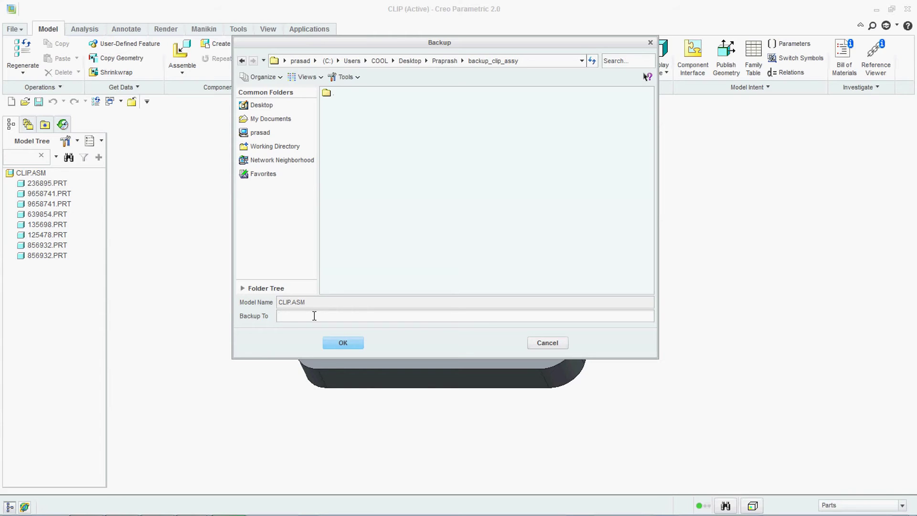
key(ctrl+v)
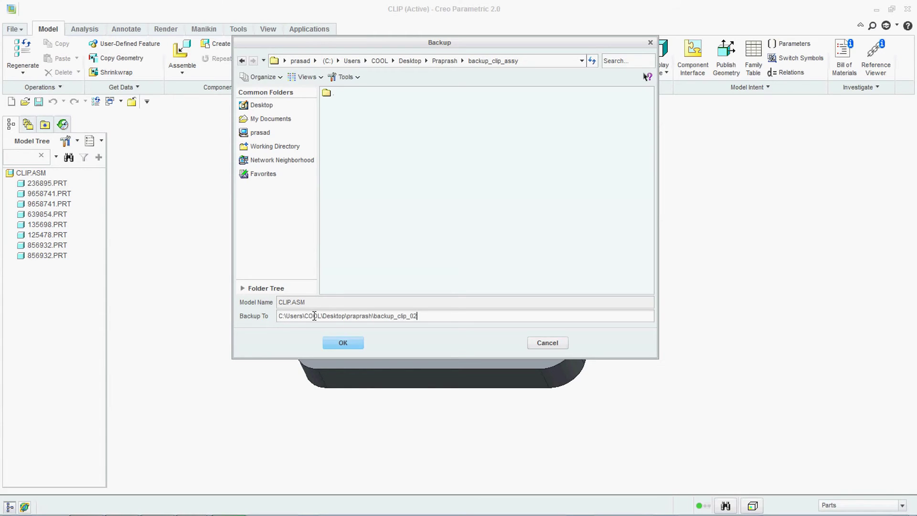
right_click(479, 315)
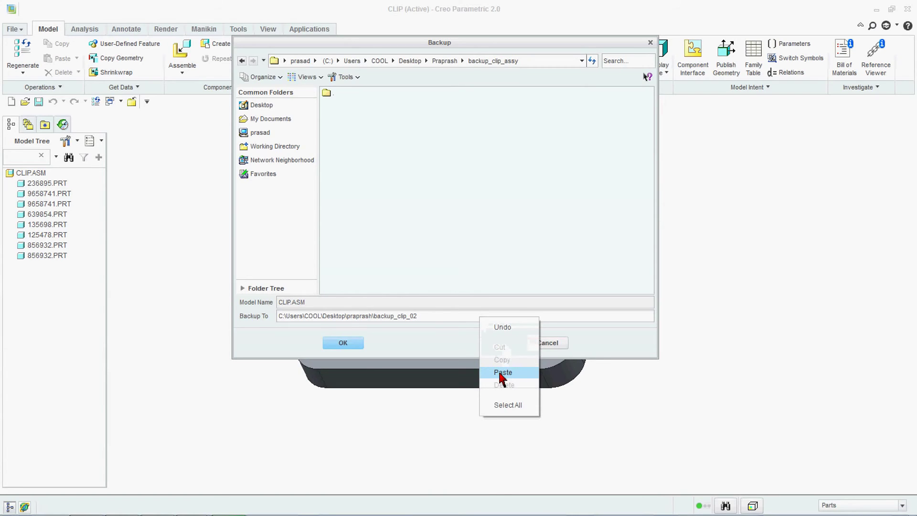
click(445, 319)
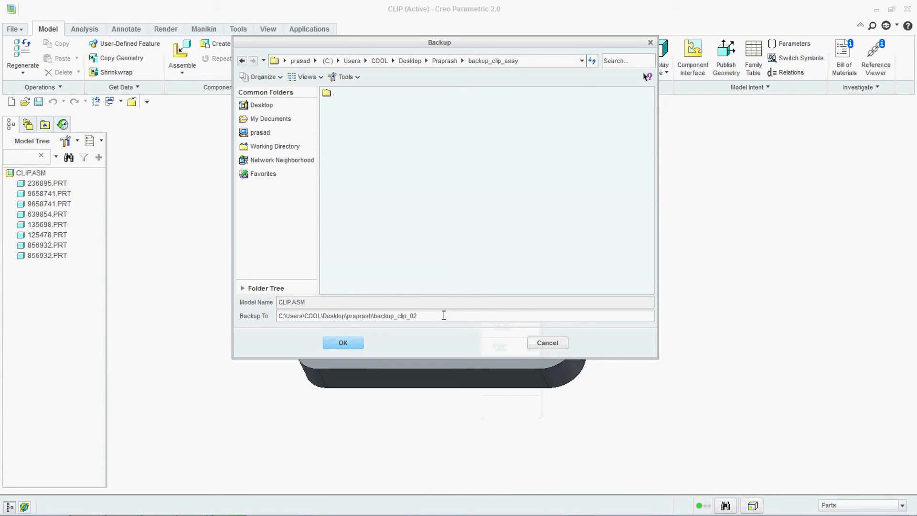
right_click(443, 315)
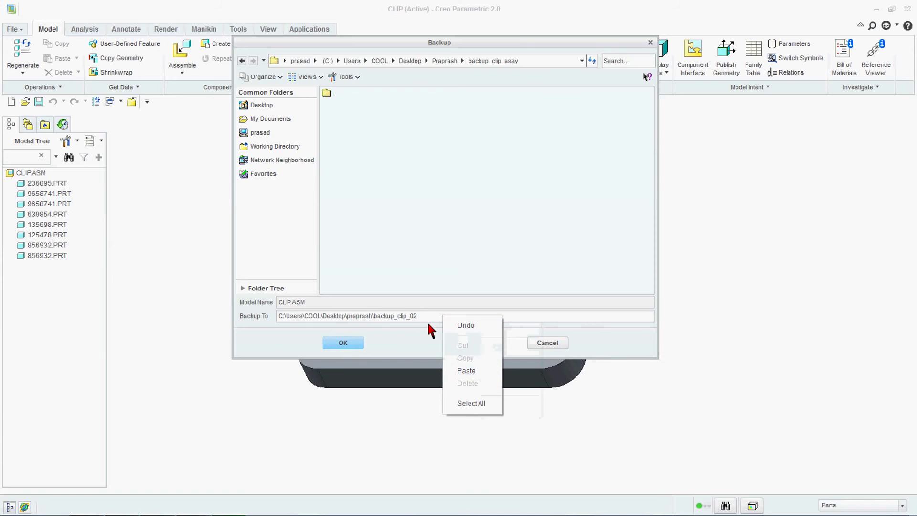
click(426, 316)
click(342, 343)
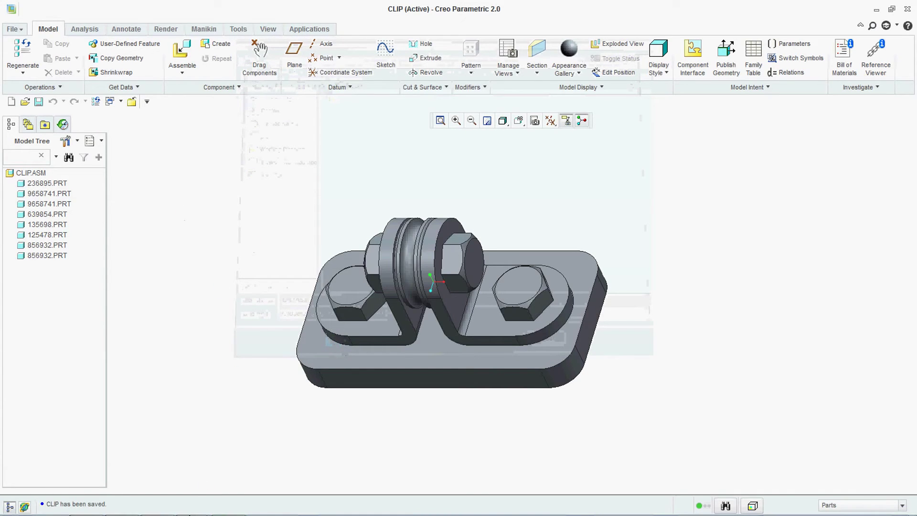
- Switch to Windows Explorer and compare the files in the backup_clip_02 folder with those in backup_clip_assy
click(86, 505)
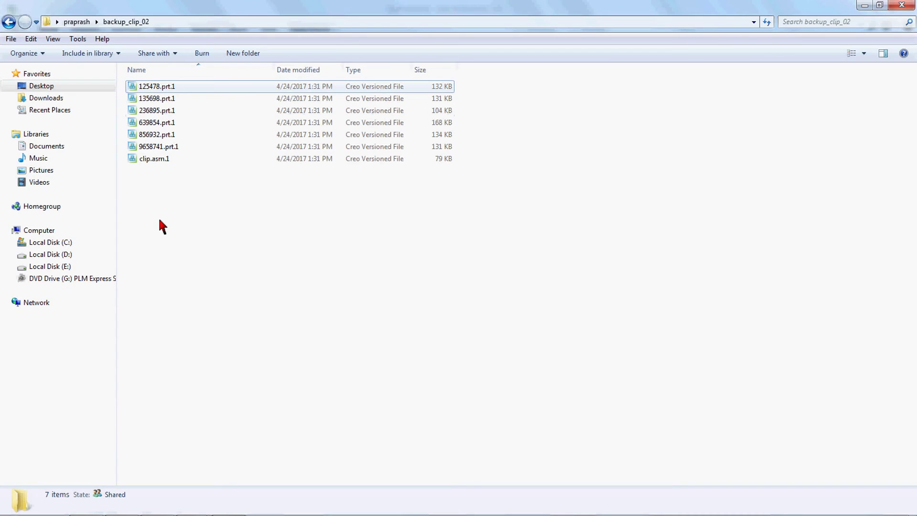
click(9, 22)
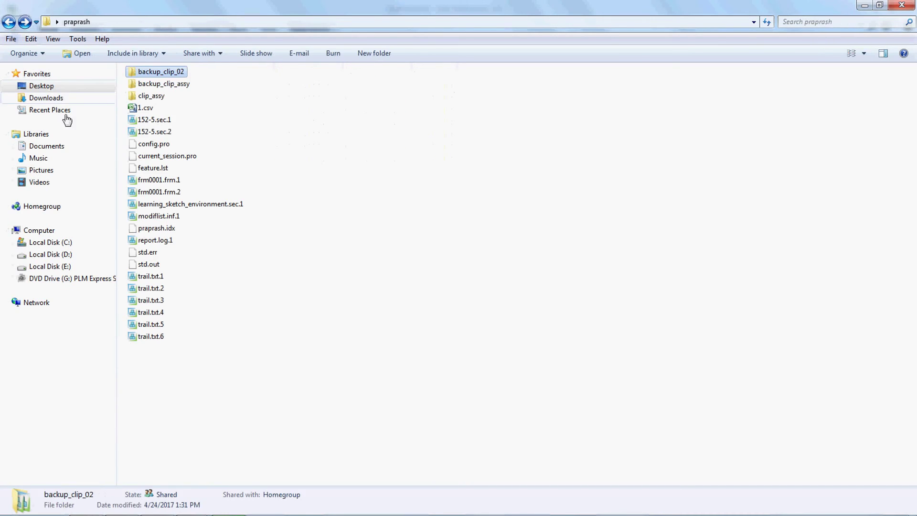
click(161, 86)
double_click(161, 86)
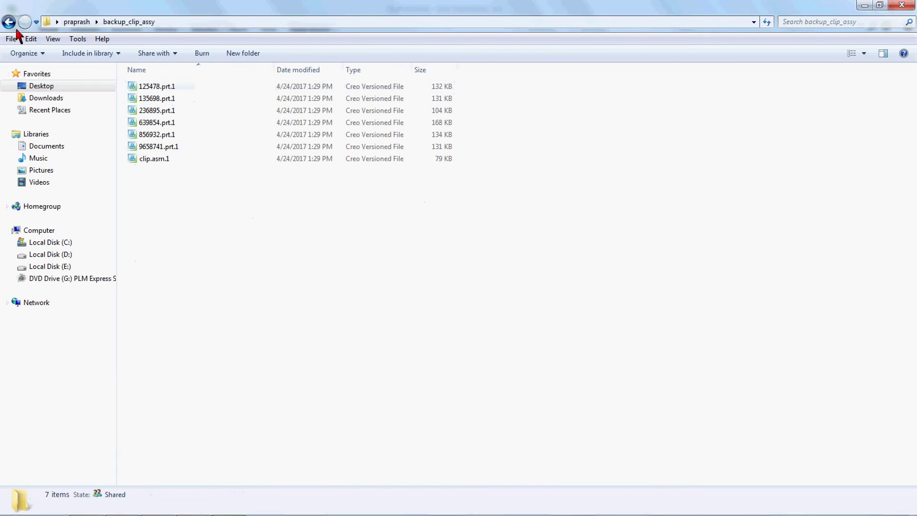
click(8, 21)
double_click(171, 73)
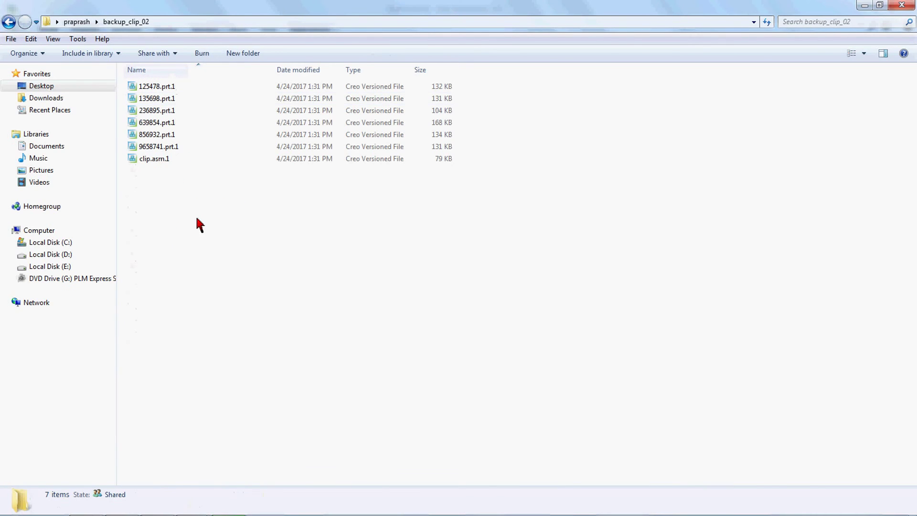
- Switch back to Creo Parametric and view the clip assembly
click(866, 6)
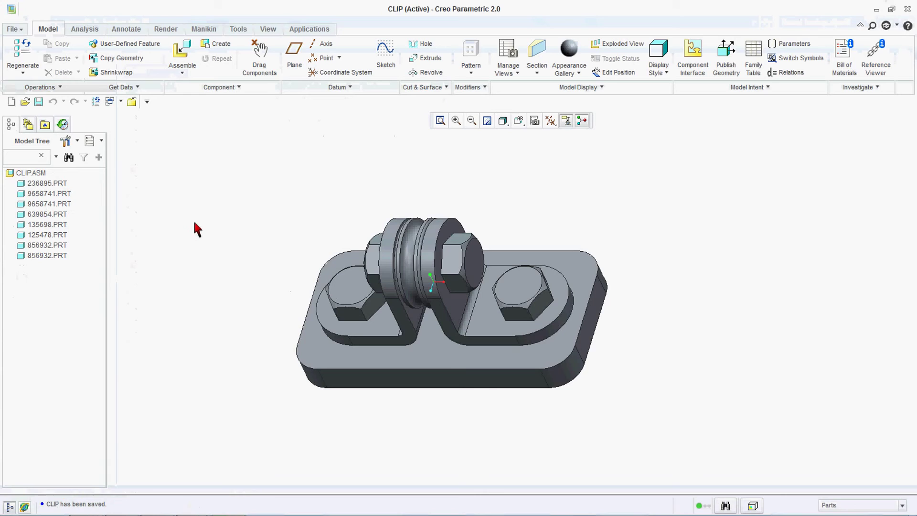
middle_drag(193, 220, 244, 248)
scroll(225, 259, up, 2)
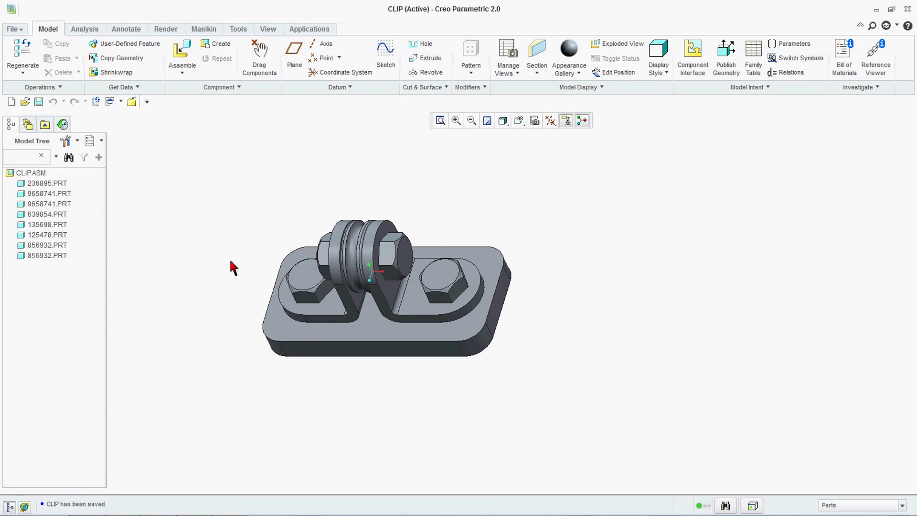